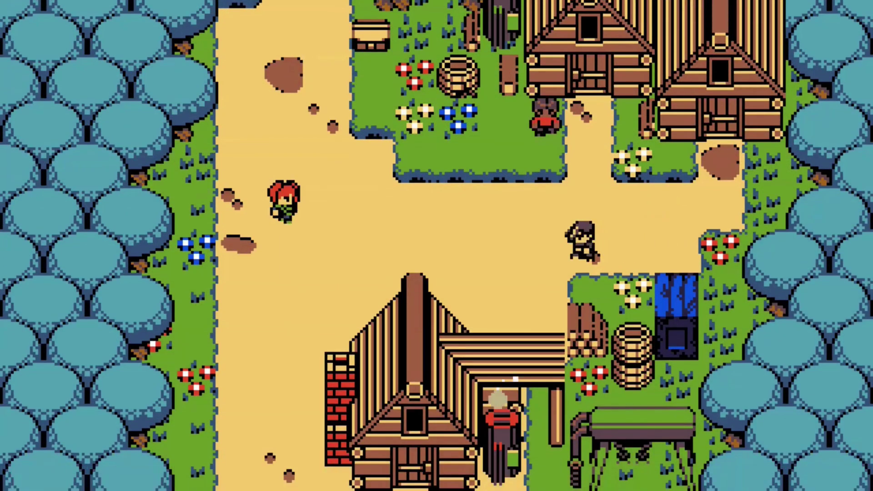
- Walk the hero north from the village past the Taxi stand to the Shop, then back down into the village
key(Left)
key(Up)
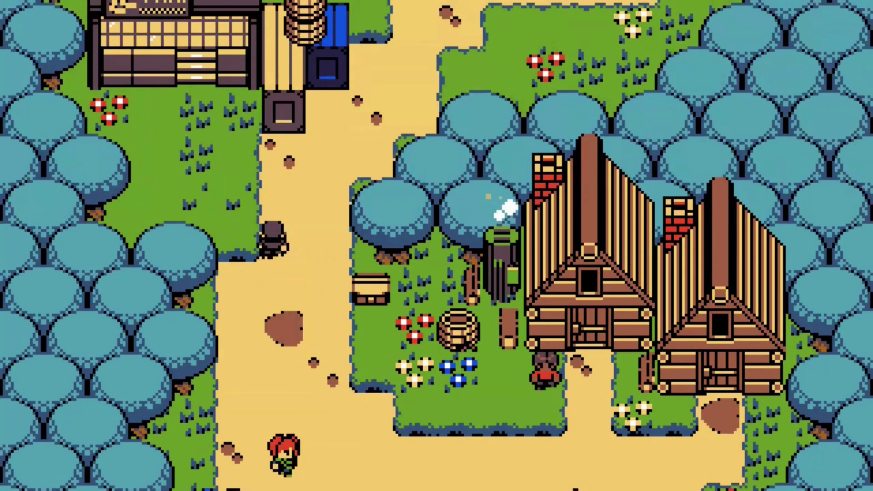
key(Right)
key(Up)
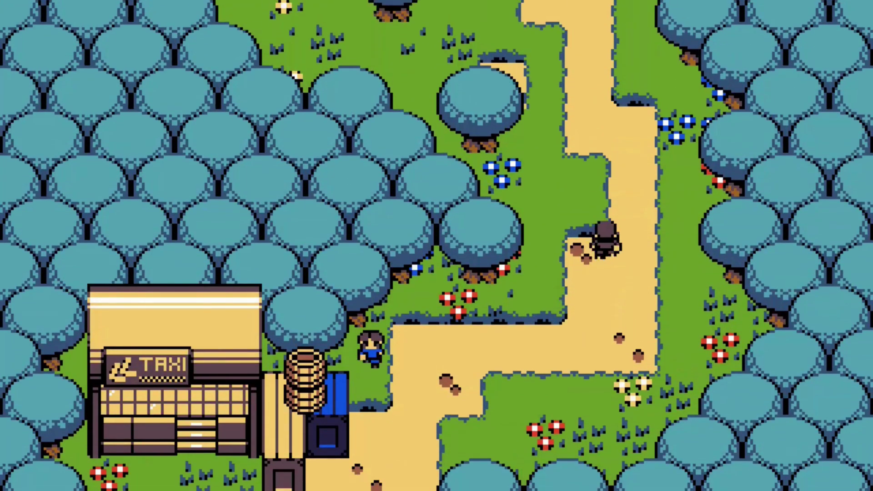
key(Up)
key(Left)
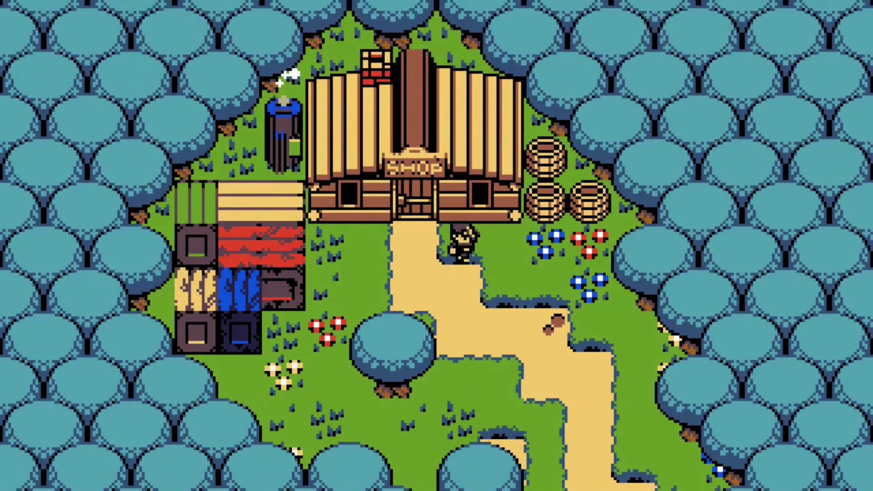
key(Down)
key(Right)
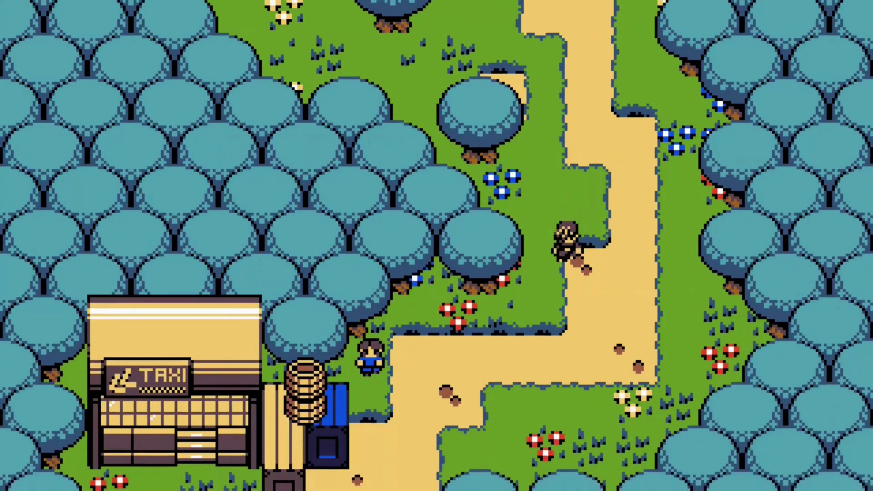
key(Down)
key(Left)
key(Right)
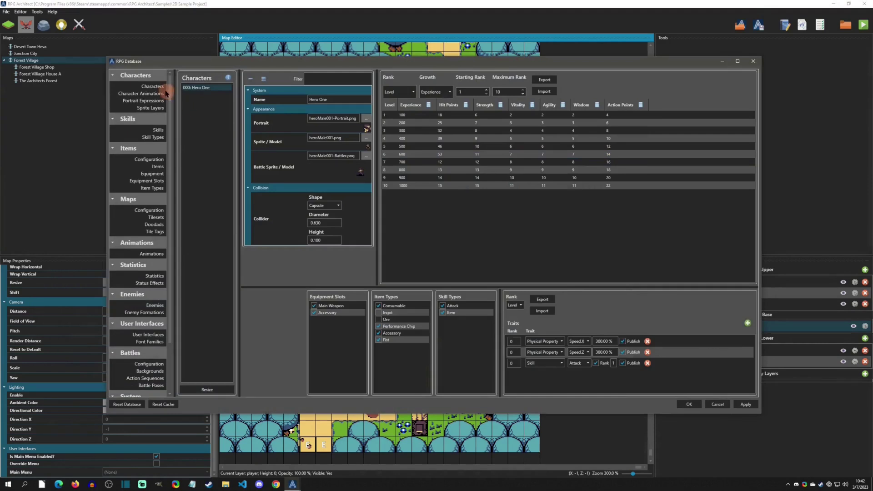
- Open the RPG database on the Hero One character page and scroll the category list down
click(157, 86)
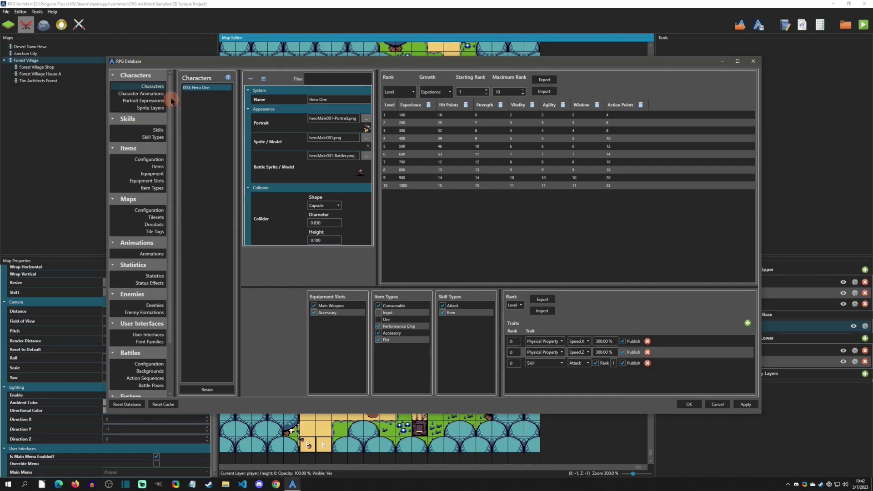
drag(171, 102, 169, 286)
- Shrink the Virtual Keys list to 7 entries, accepting the warning about removing eight keys
click(151, 385)
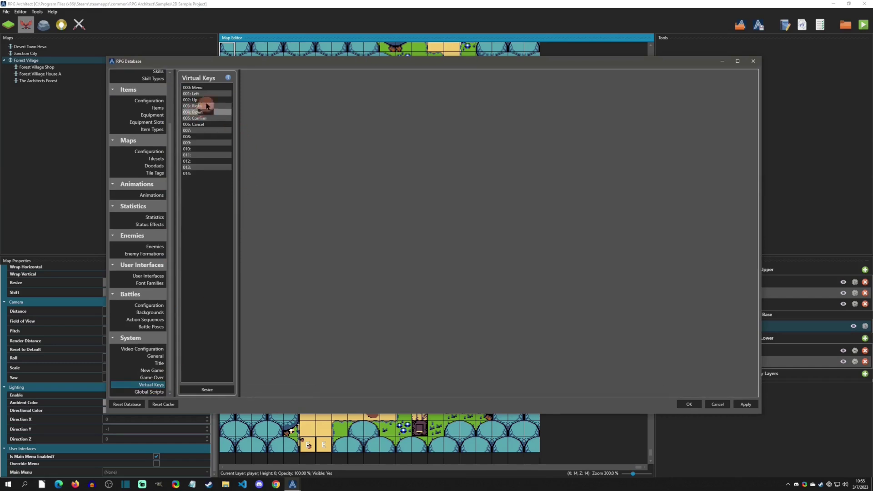
click(206, 390)
double_click(417, 237)
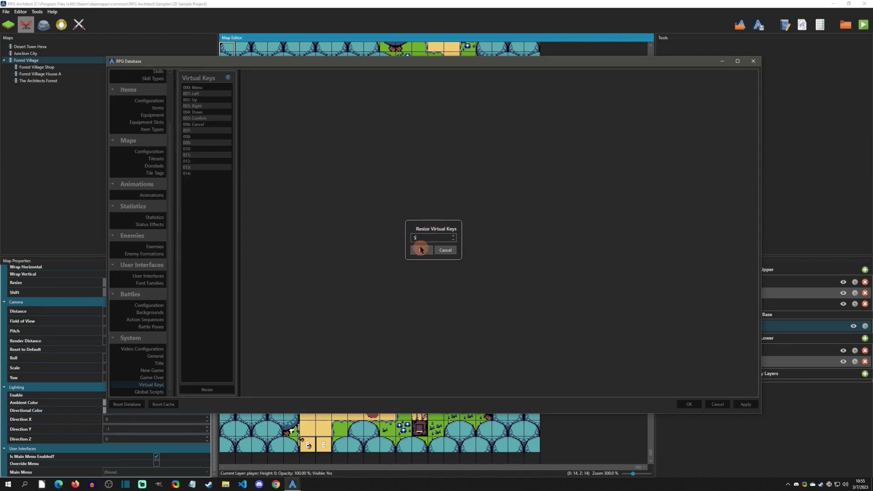
click(421, 250)
click(234, 389)
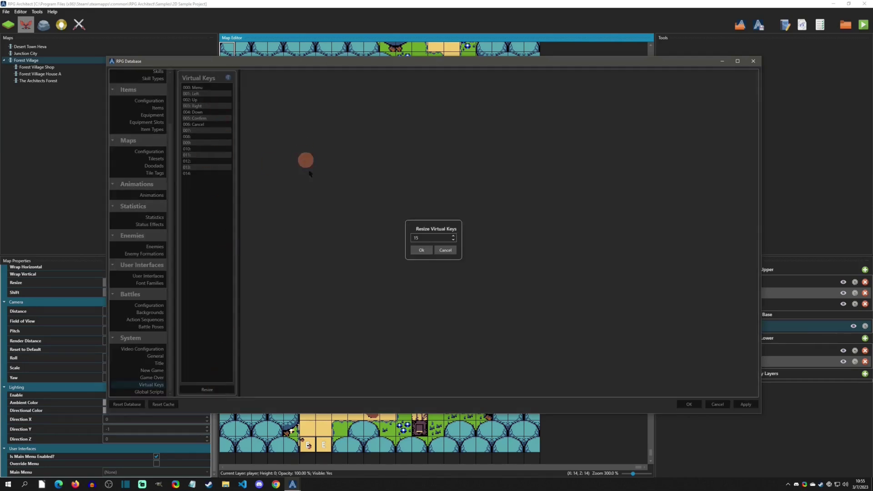
text(7)
click(423, 251)
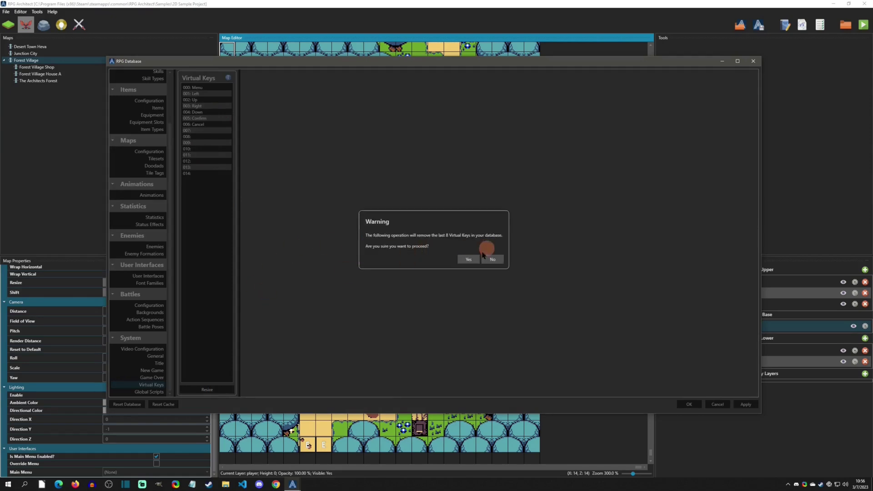
click(467, 257)
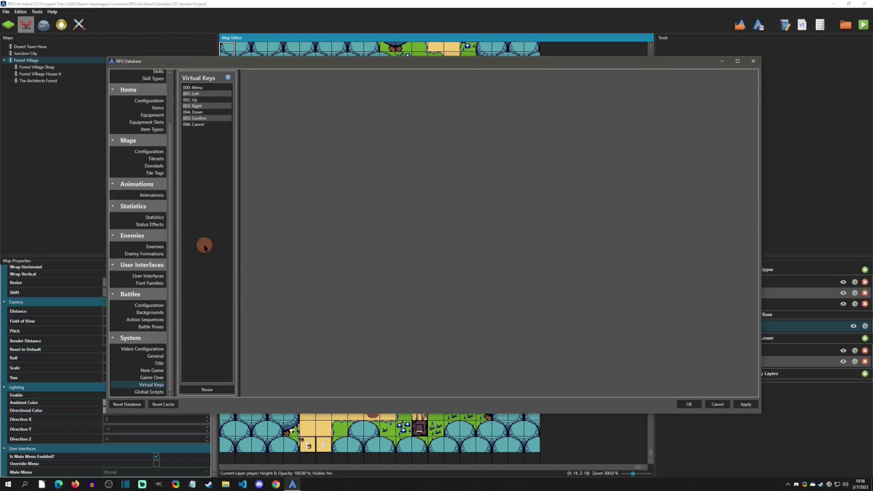
click(216, 125)
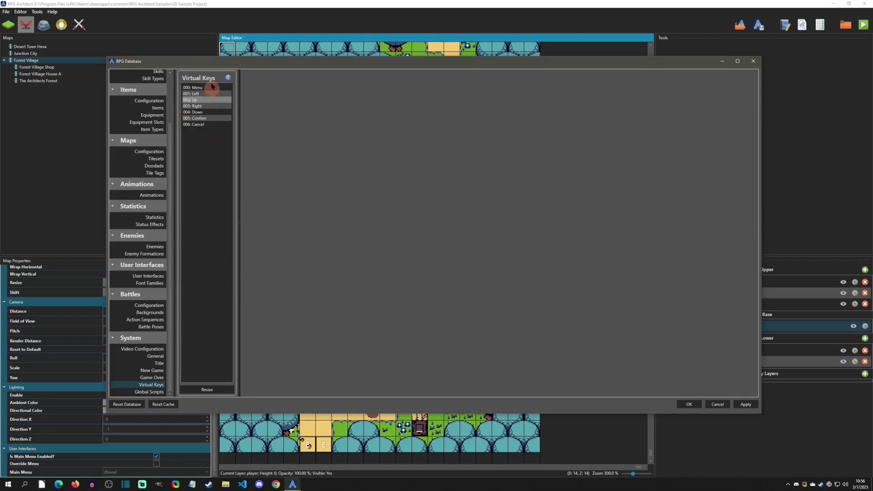
- Resize the Virtual Keys list back to 15 entries, leaving slots 007–014 blank
click(211, 385)
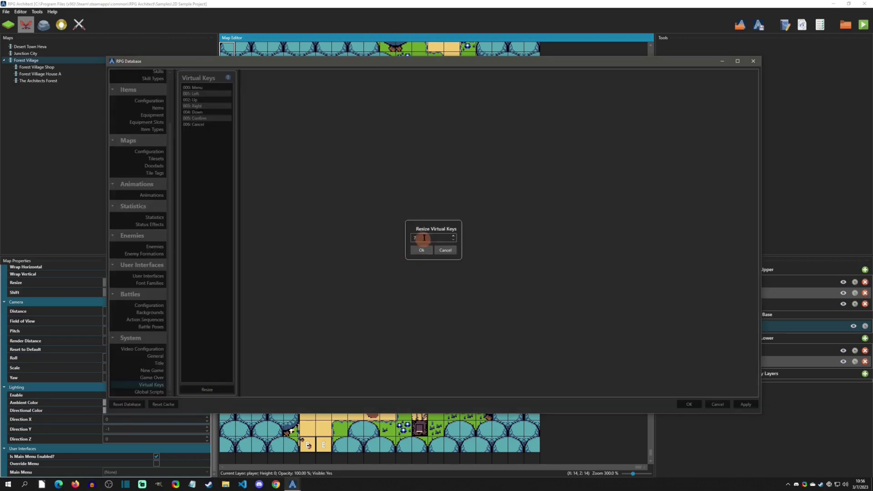
text(15)
click(419, 250)
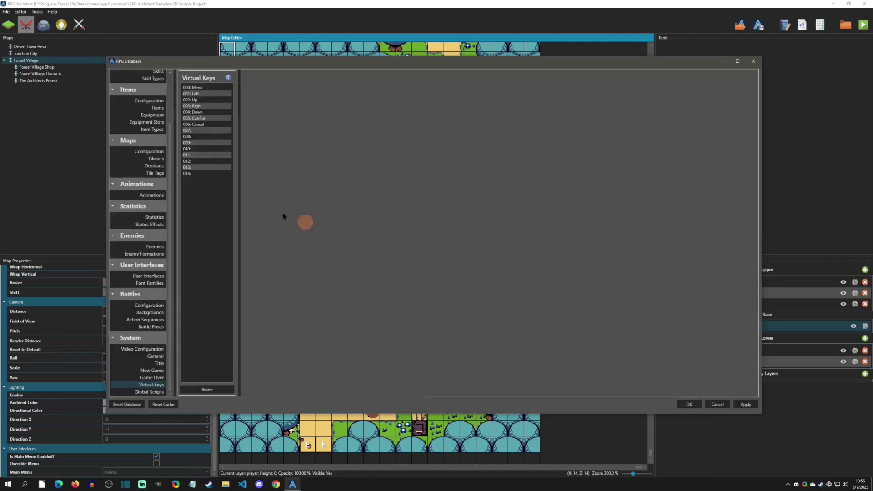
click(204, 167)
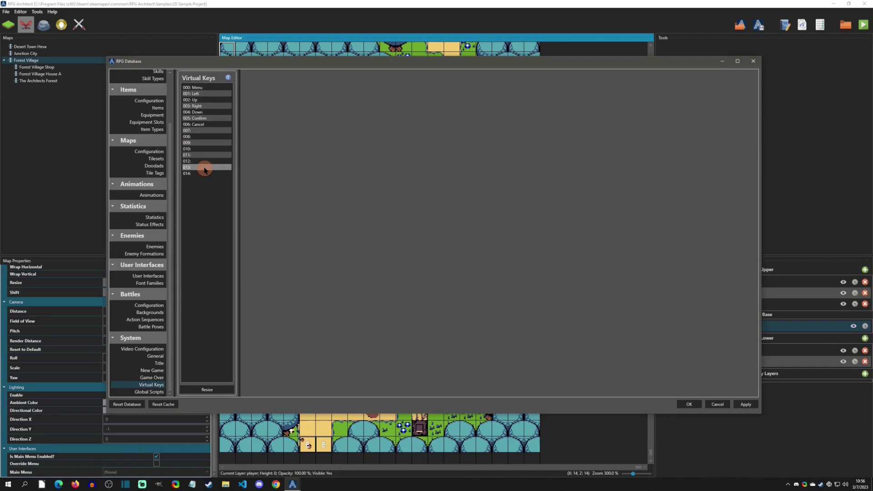
- Name virtual key 007 'Run' and add a keyboard mapping bound to Left Shift (key 160)
click(204, 131)
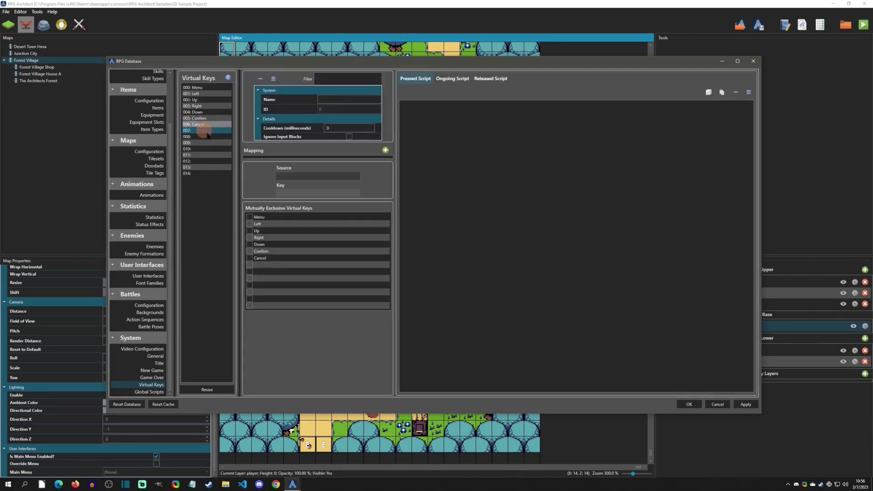
click(336, 97)
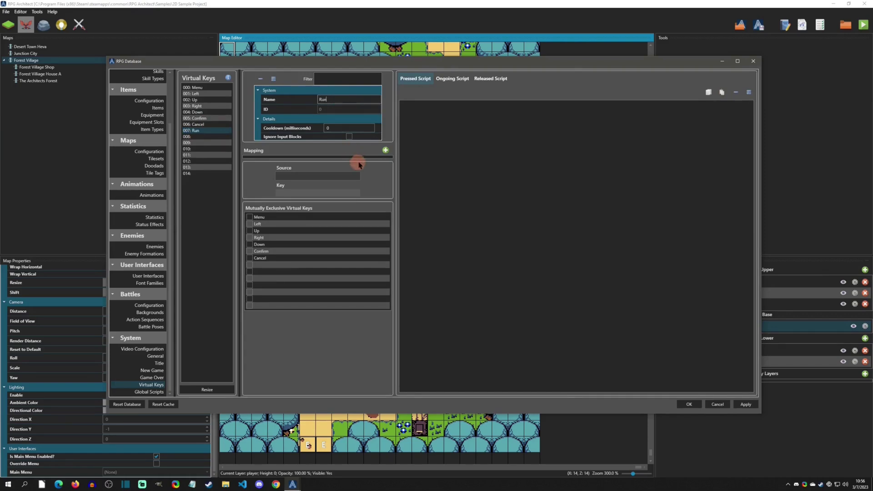
click(386, 150)
click(308, 161)
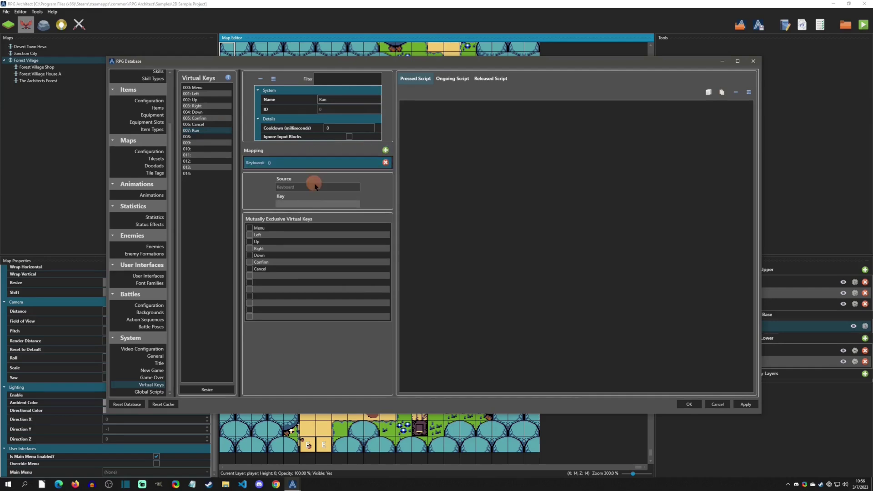
click(313, 202)
key(shift)
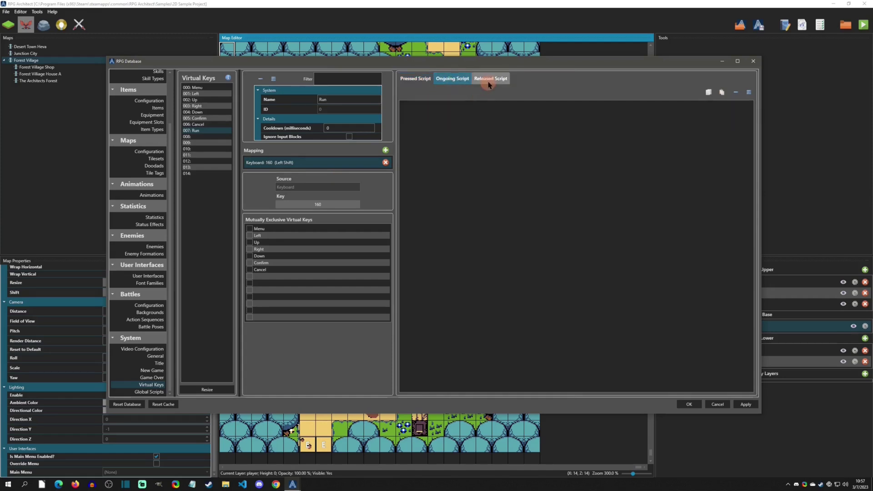
- Check the Run key's empty Pressed, Ongoing and Released scripts, ending on the Ongoing script
click(415, 79)
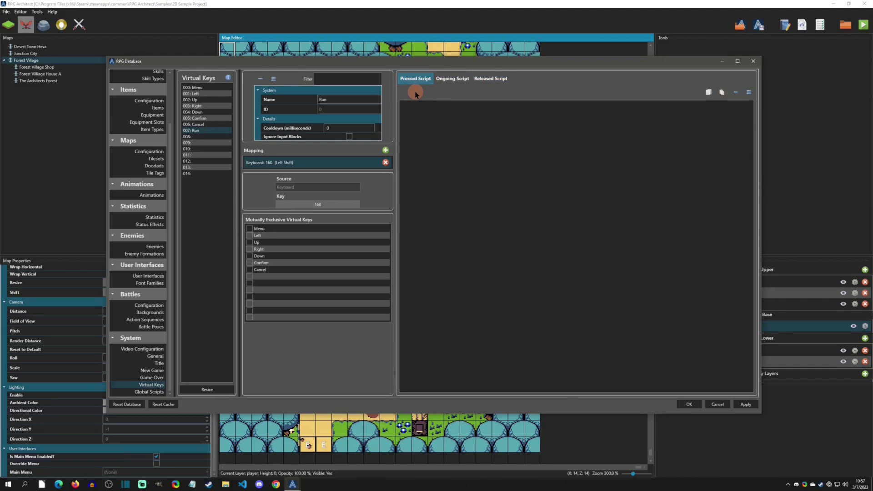
click(452, 81)
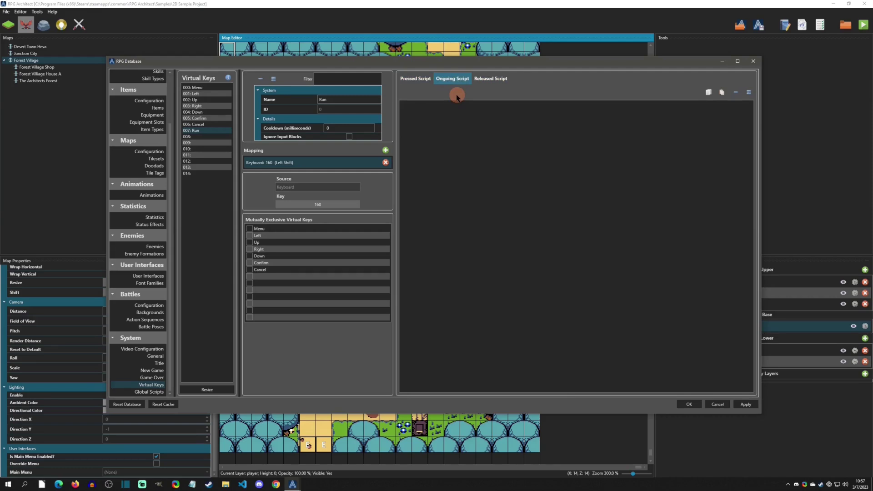
click(491, 80)
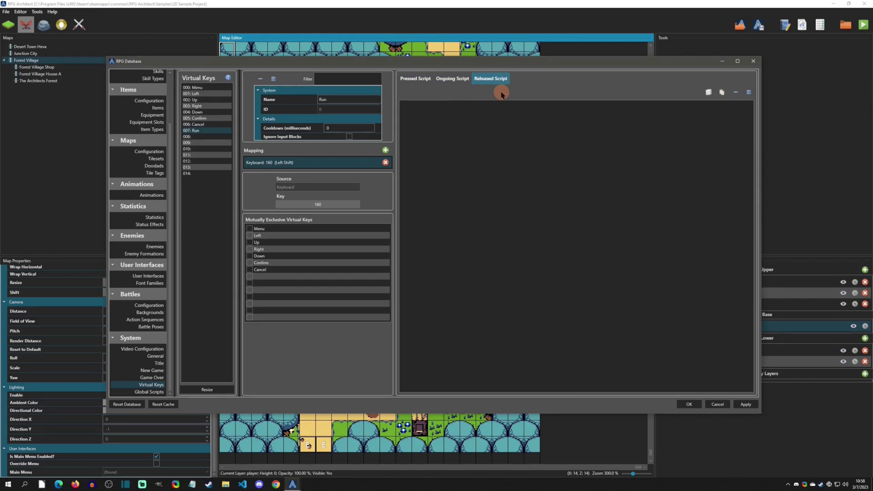
click(415, 80)
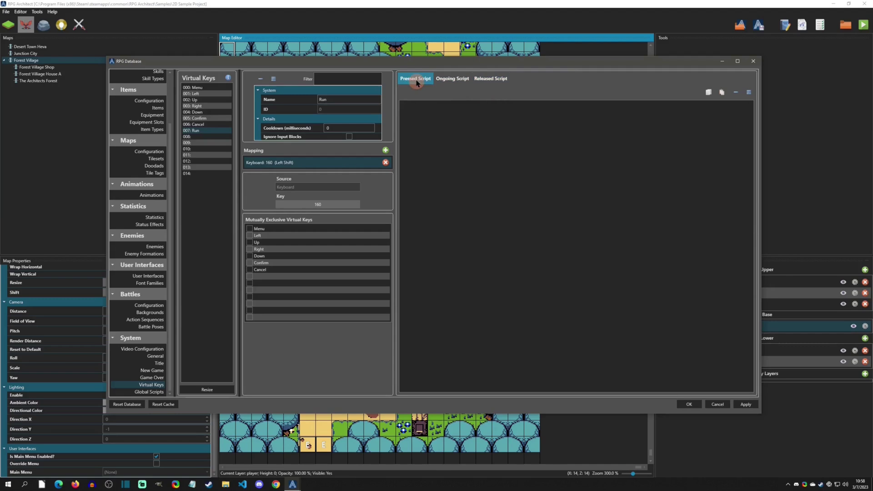
click(452, 81)
click(496, 81)
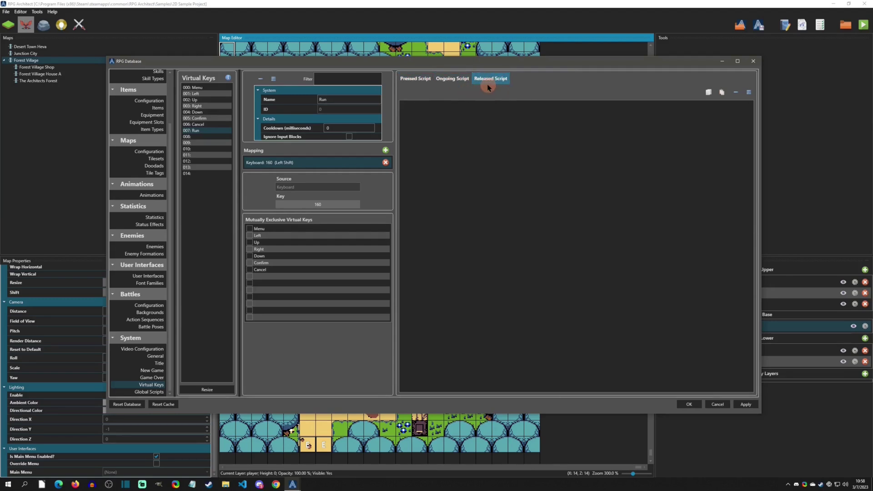
click(415, 81)
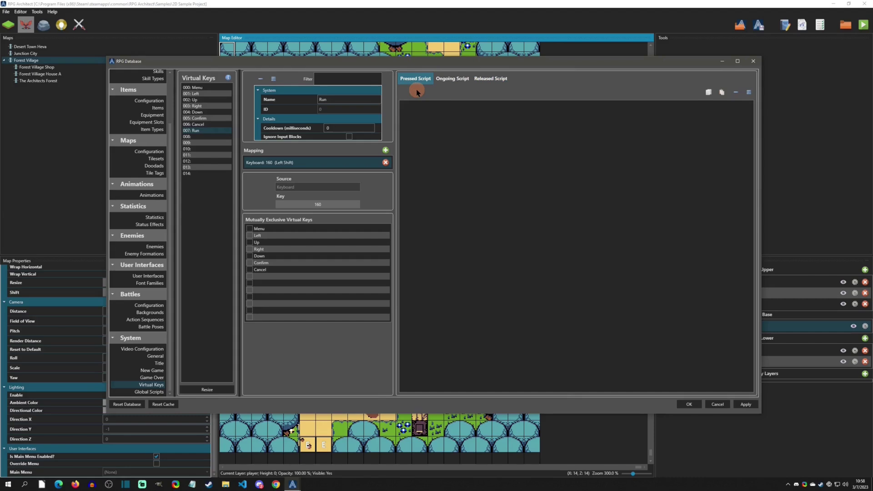
click(450, 79)
- Add a Physics > Alter Physics Properties command to the Run key's Ongoing script
click(463, 115)
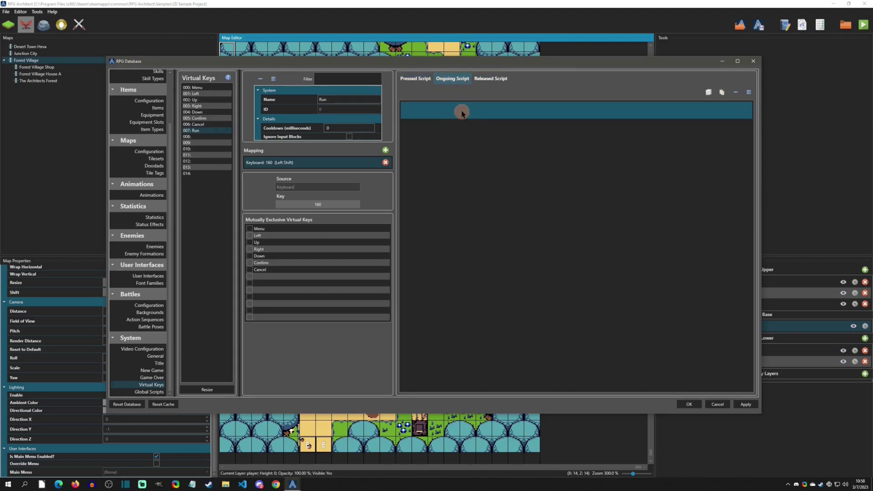
right_click(463, 112)
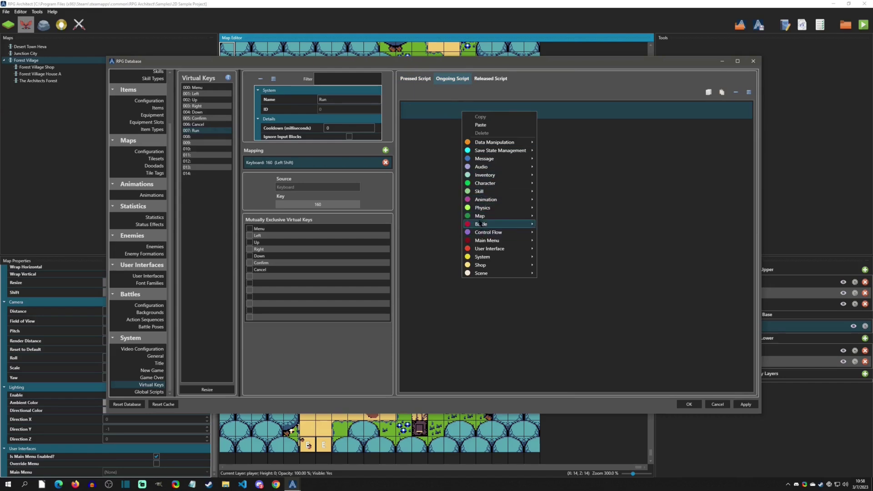
mouse_move(482, 208)
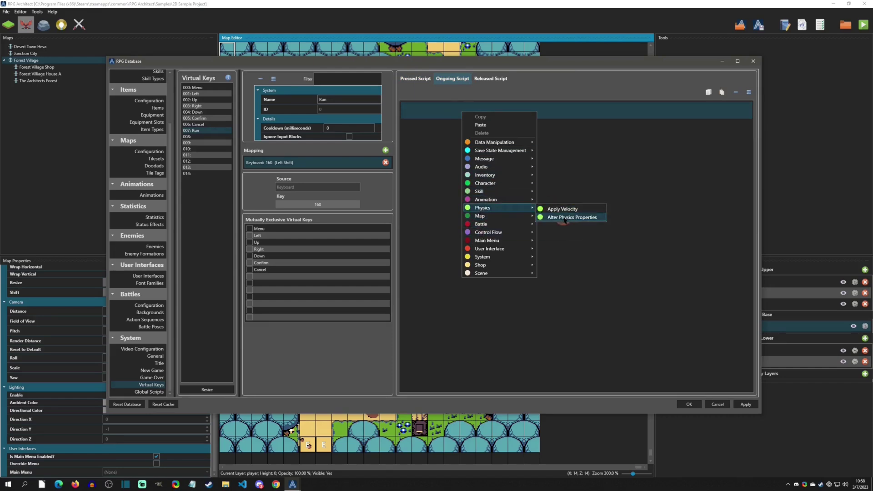
click(564, 218)
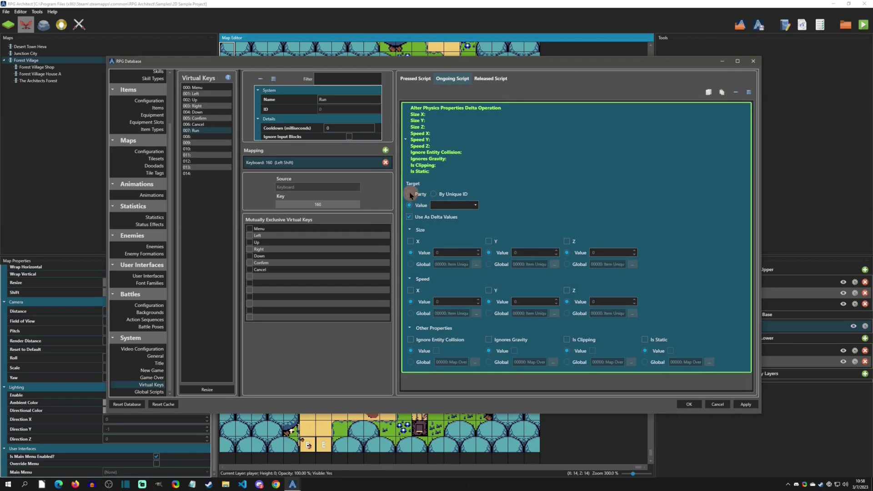
- Target the Party and enable Speed X and Speed Z delta changes
click(410, 195)
click(438, 204)
click(411, 291)
click(566, 290)
click(433, 301)
drag(439, 302, 453, 303)
scroll(154, 109, up, 3)
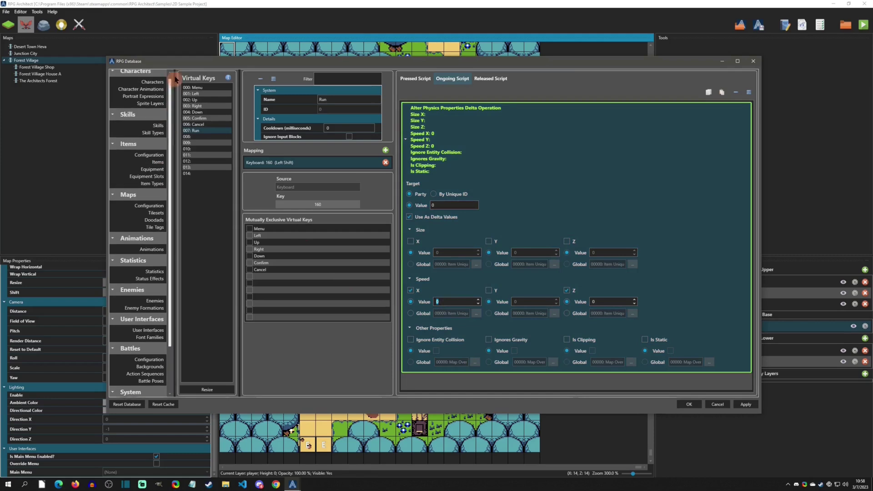
click(137, 85)
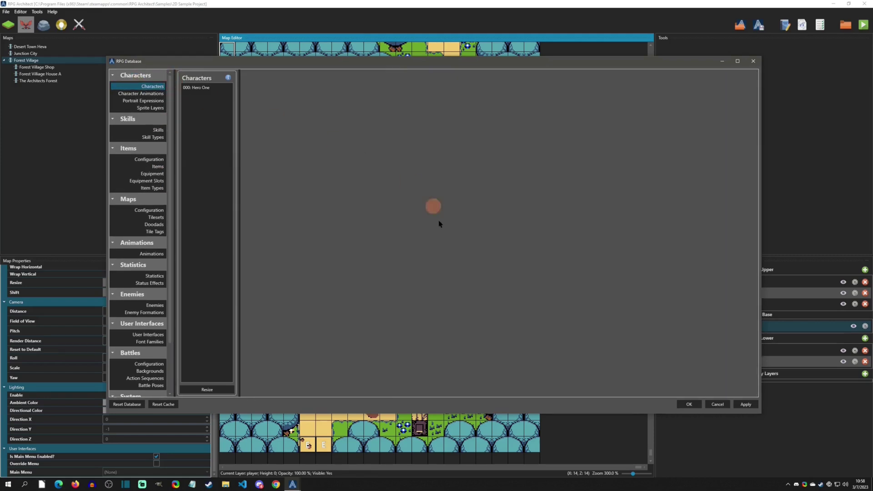
click(206, 87)
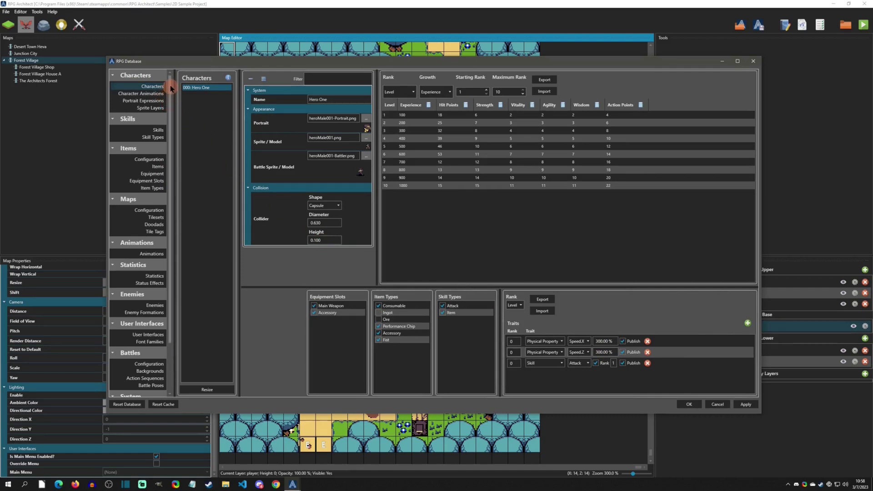
scroll(166, 237, down, 3)
click(151, 385)
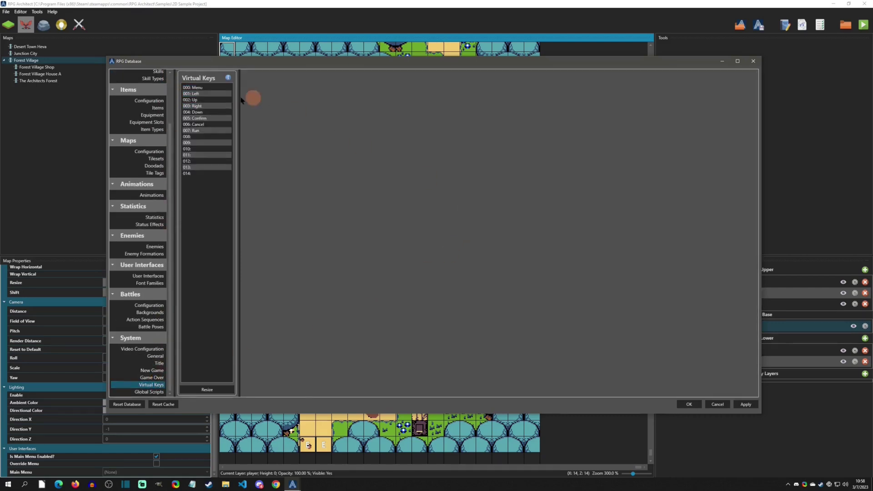
- Set the held script's party Speed X and Z to 6 as absolute values, not deltas, and copy the command
click(195, 131)
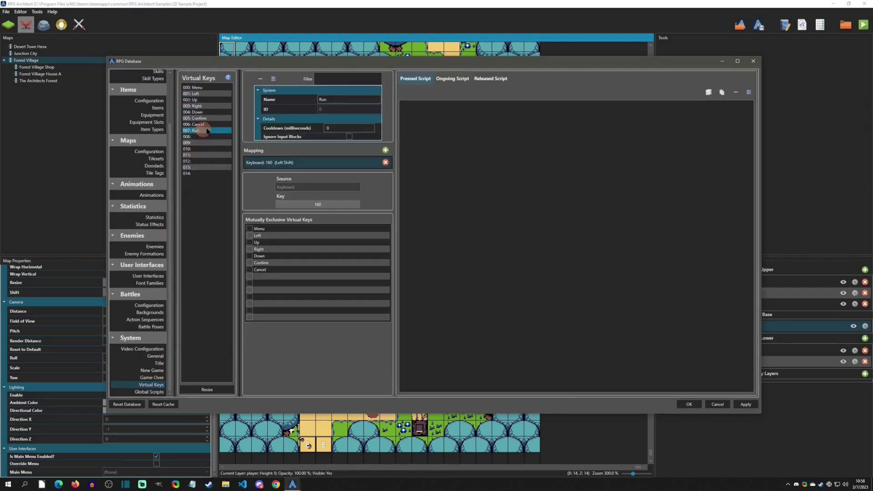
click(453, 78)
double_click(445, 301)
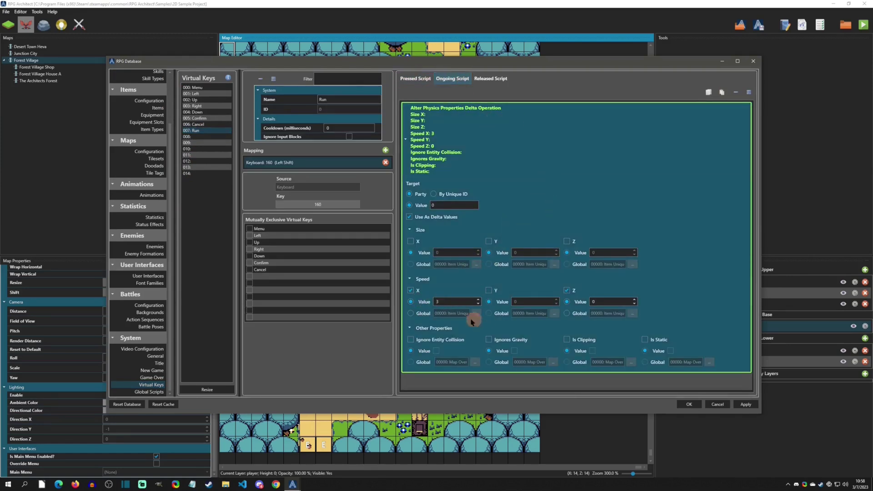
click(450, 302)
double_click(448, 301)
double_click(593, 301)
text(6)
click(410, 217)
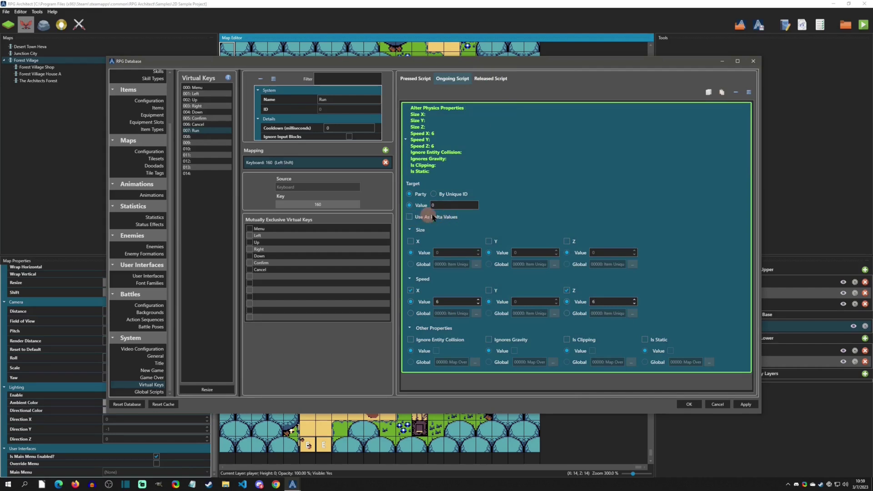
right_click(509, 118)
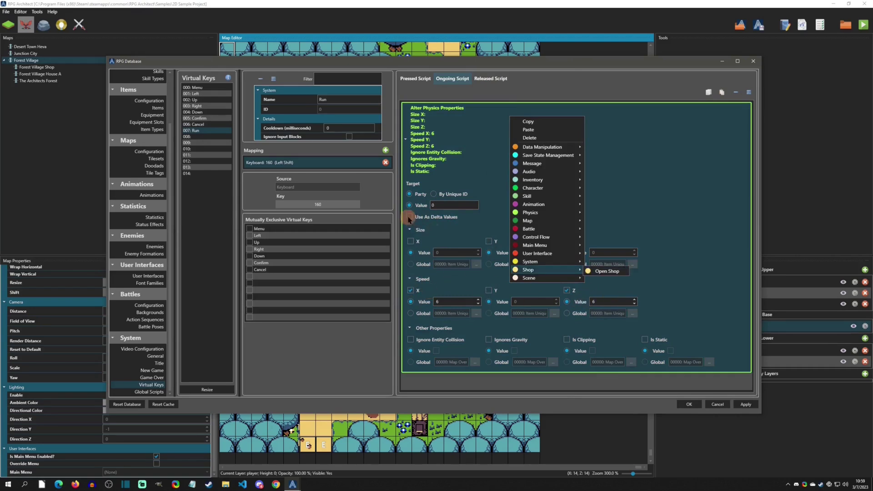
click(483, 79)
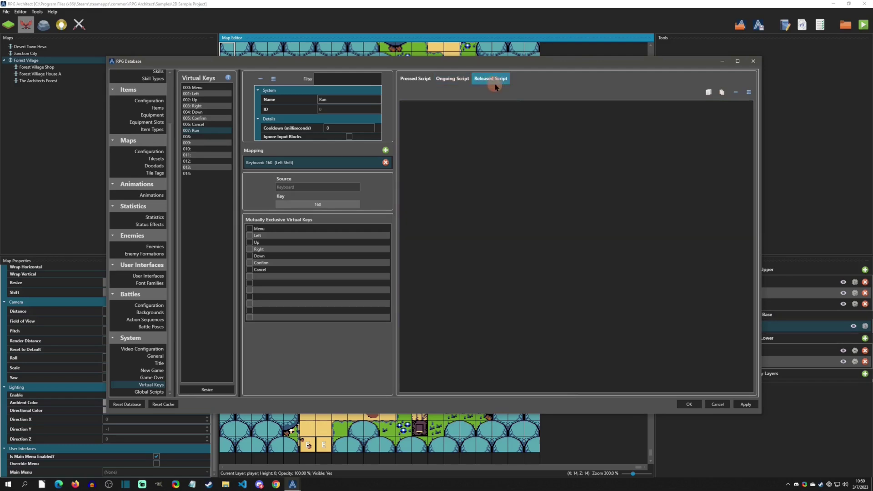
- Paste the physics command into the Released script, set Speed X and Z to 3, and close the database with OK
right_click(476, 110)
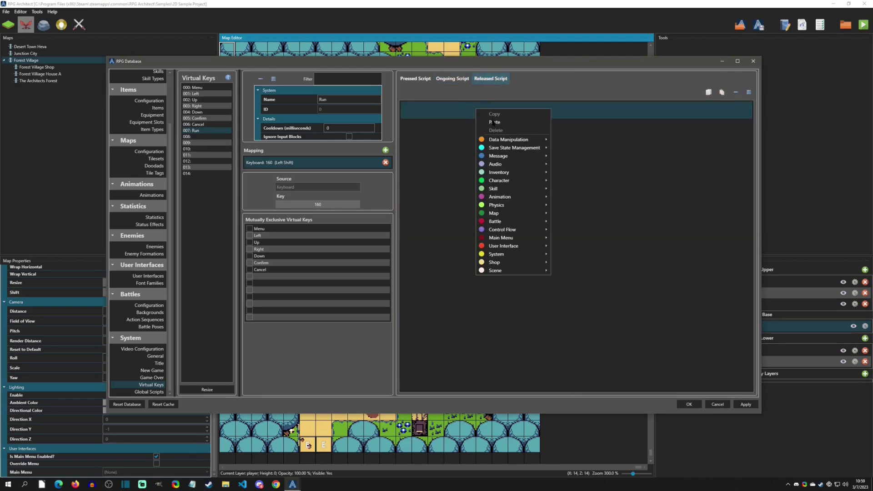
click(494, 122)
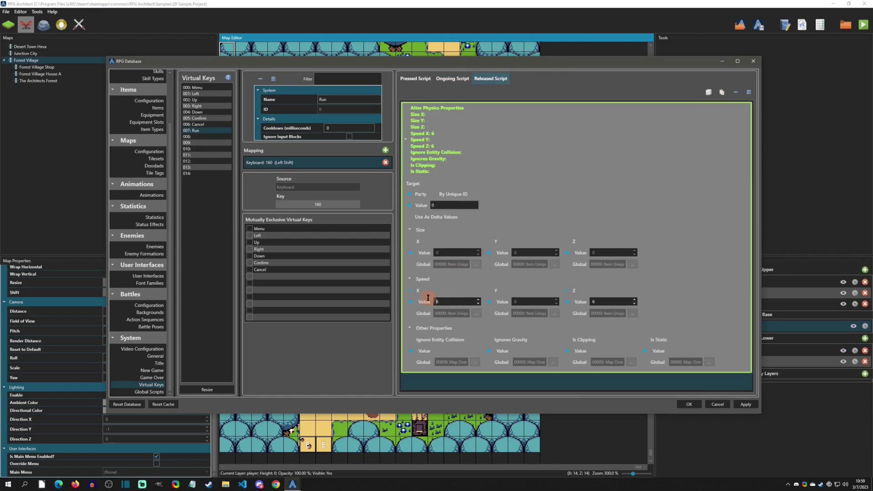
text(3)
click(452, 79)
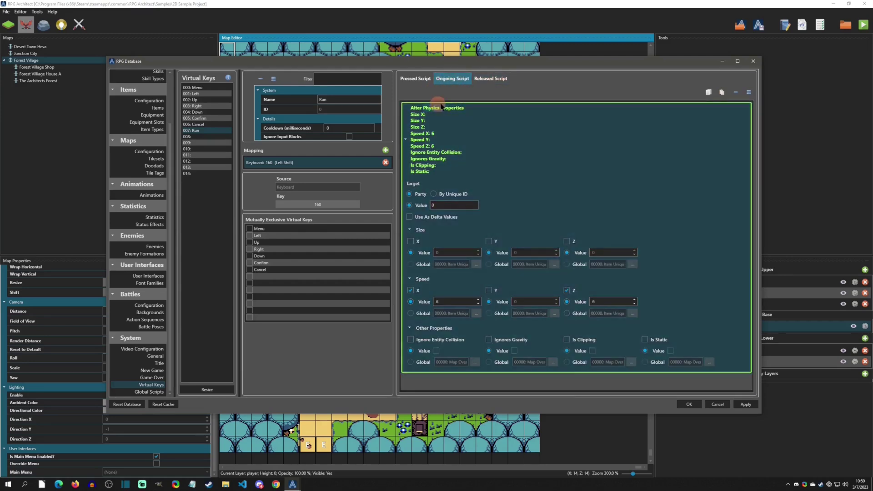
click(493, 81)
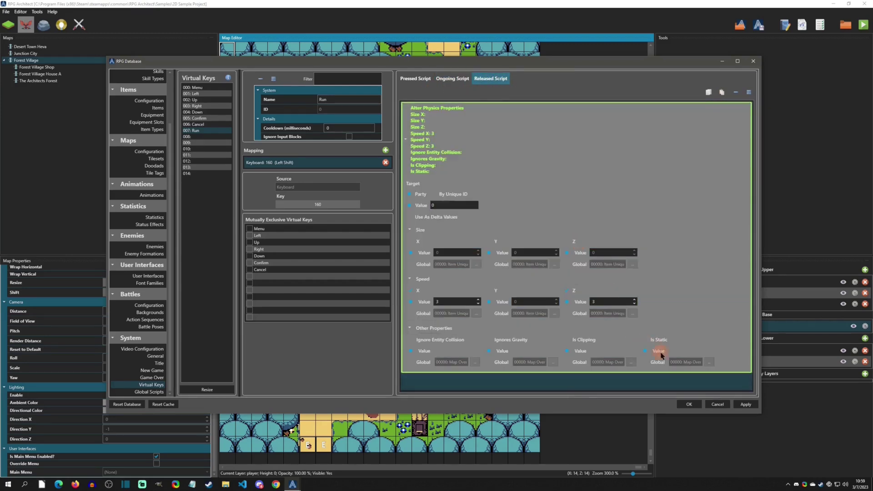
click(687, 404)
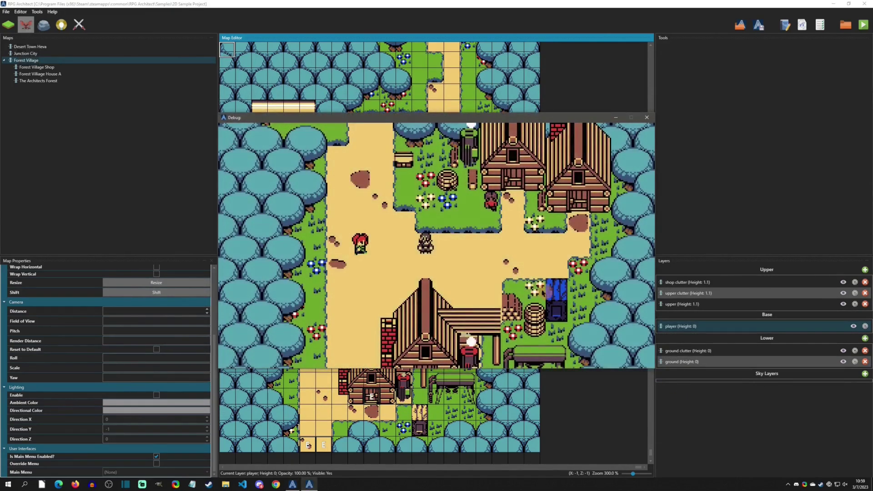
- Click points along the village path to walk the hero east toward the cottages in the Debug playtest
click(510, 268)
click(552, 261)
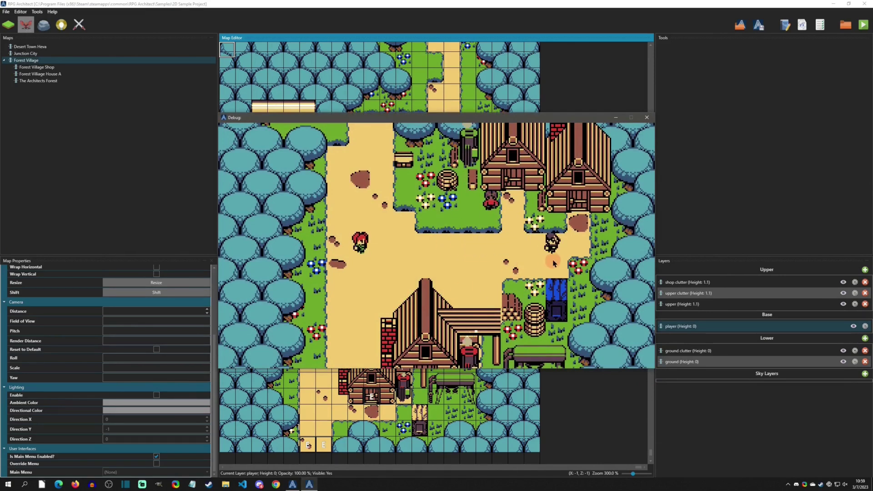